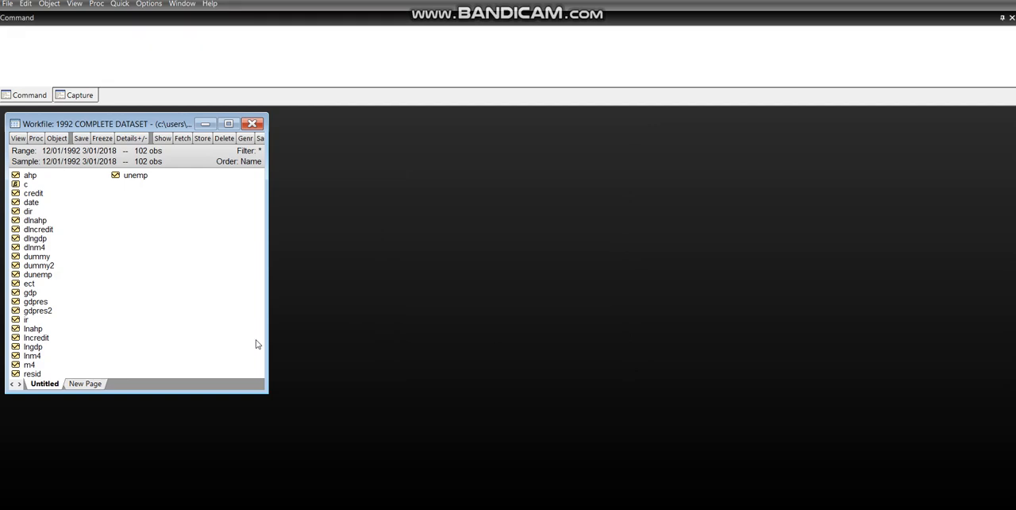
Step: Go through the series ir, lnahp, lncredit, lngdp, lnm4 and unemp in the workfile list
{"action": "left_click", "coordinate": [32, 329]}
{"action": "left_click", "coordinate": [31, 320]}
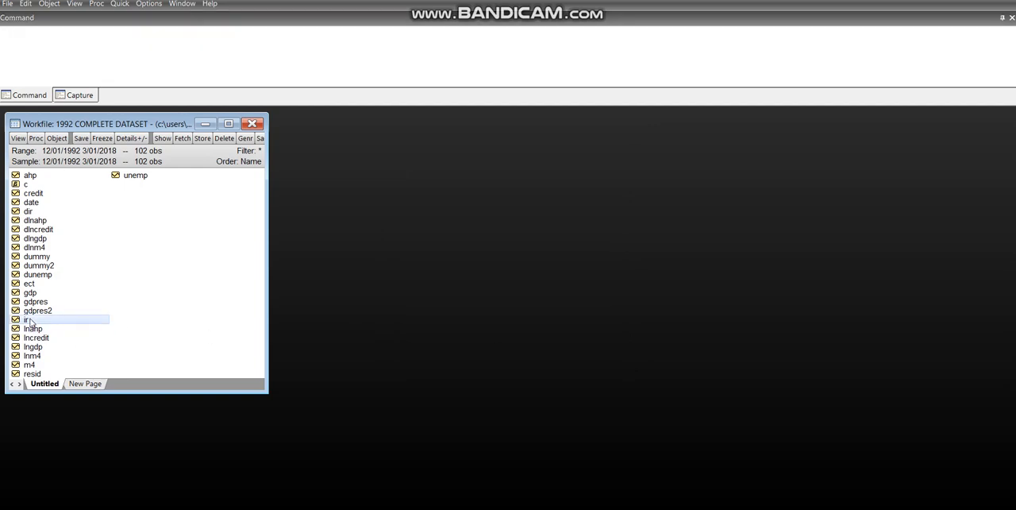
{"action": "left_click", "coordinate": [36, 329]}
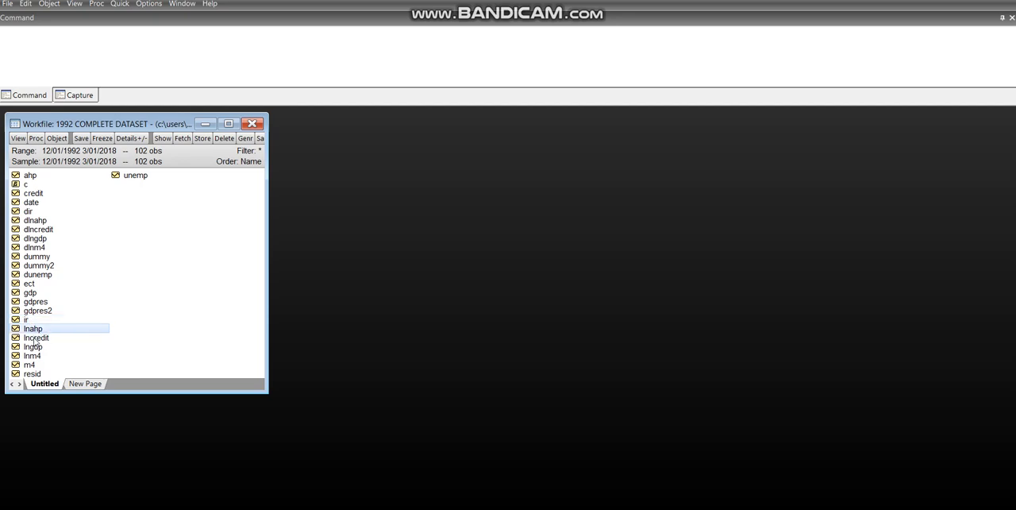
{"action": "left_click", "coordinate": [35, 339]}
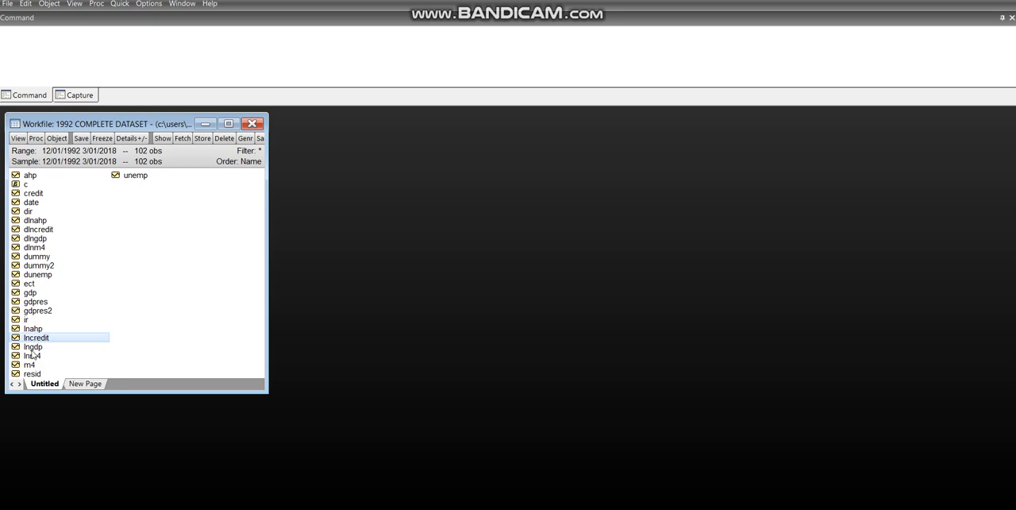
{"action": "left_click", "coordinate": [33, 348]}
{"action": "left_click", "coordinate": [34, 358]}
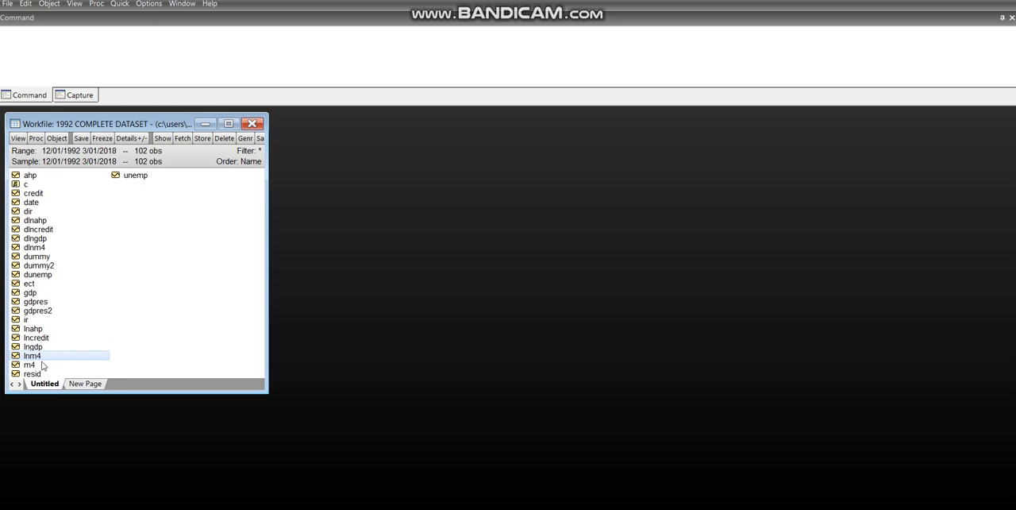
{"action": "left_click", "coordinate": [151, 176]}
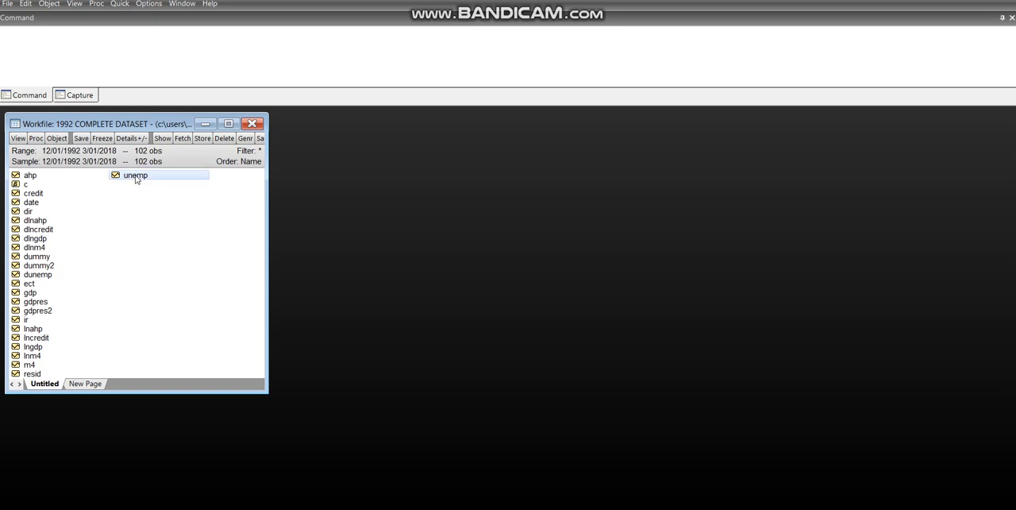
Step: Show the lngdp series as a basic Line & Symbol graph of raw data, enlarge its window, and close it after viewing
{"action": "double_click", "coordinate": [52, 350]}
{"action": "left_click_drag", "start_coordinate": [619, 291], "coordinate": [398, 143]}
{"action": "left_click", "coordinate": [386, 159]}
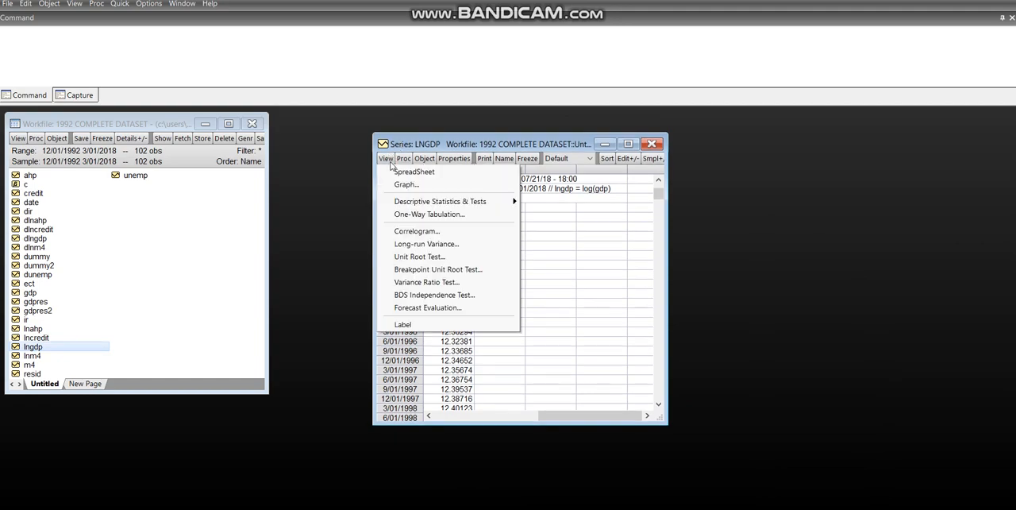
{"action": "left_click", "coordinate": [399, 186]}
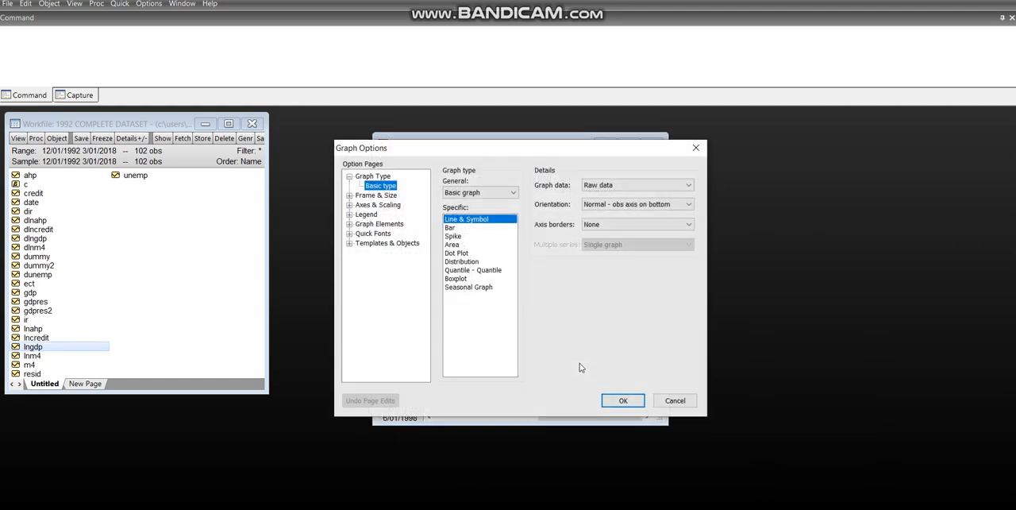
{"action": "left_click", "coordinate": [613, 400]}
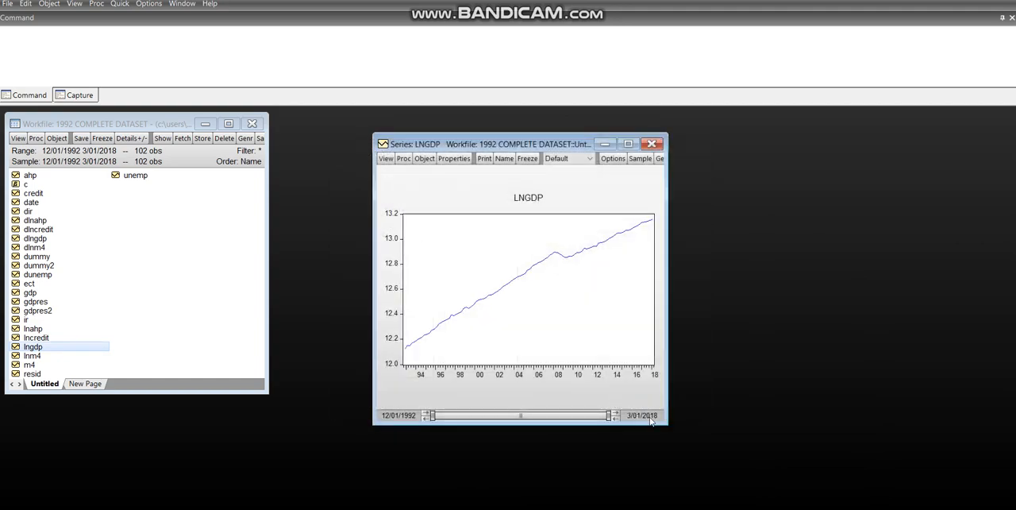
{"action": "left_click_drag", "start_coordinate": [668, 424], "coordinate": [916, 493]}
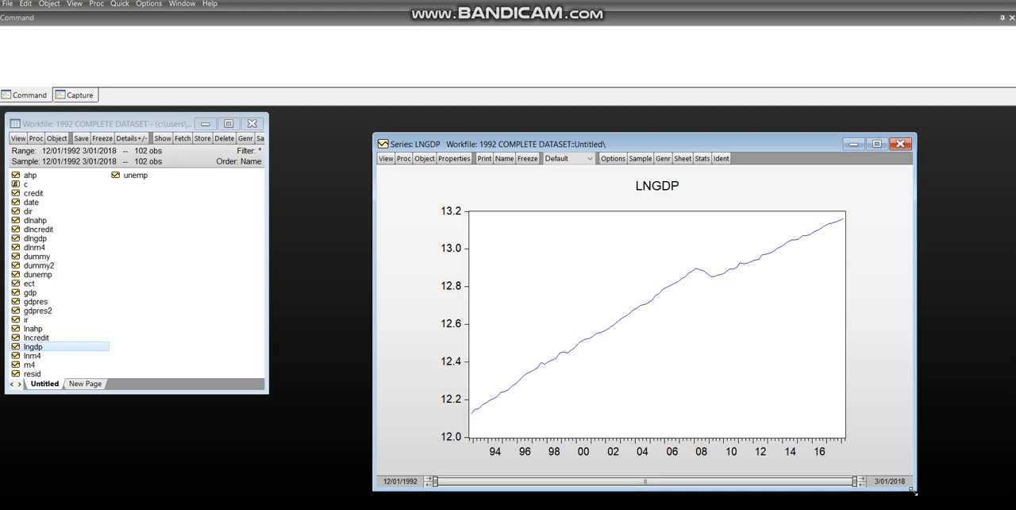
{"action": "left_click", "coordinate": [902, 145]}
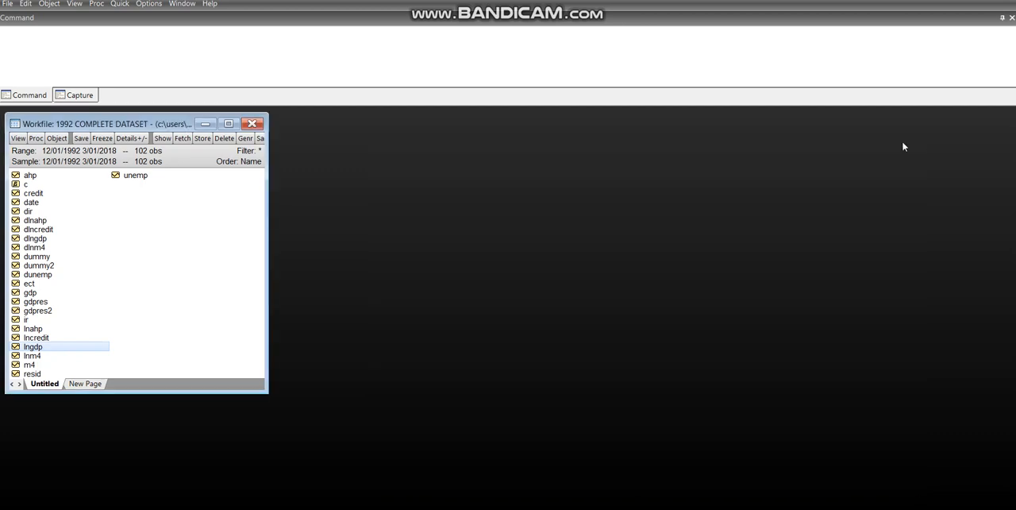
{"action": "left_click", "coordinate": [120, 4]}
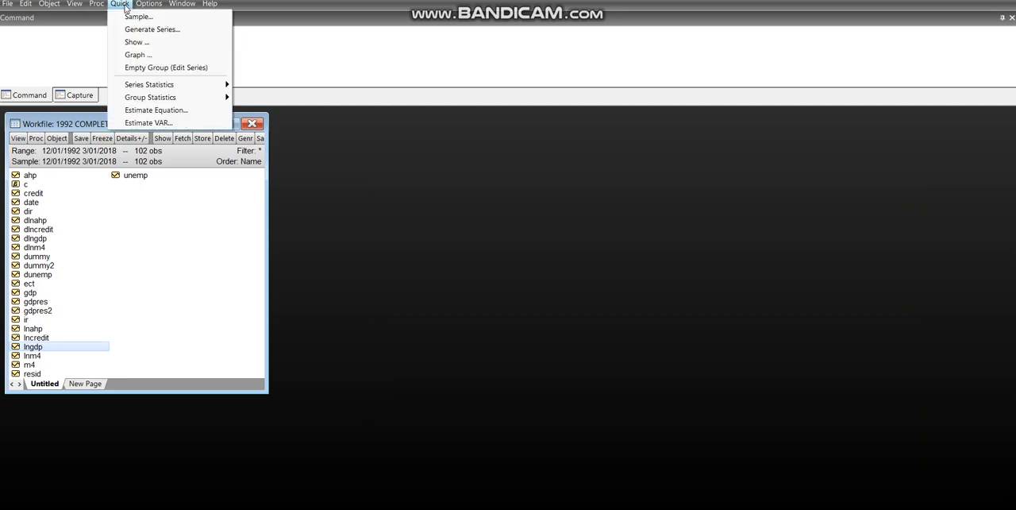
{"action": "left_click", "coordinate": [150, 122]}
{"action": "left_click", "coordinate": [409, 201]}
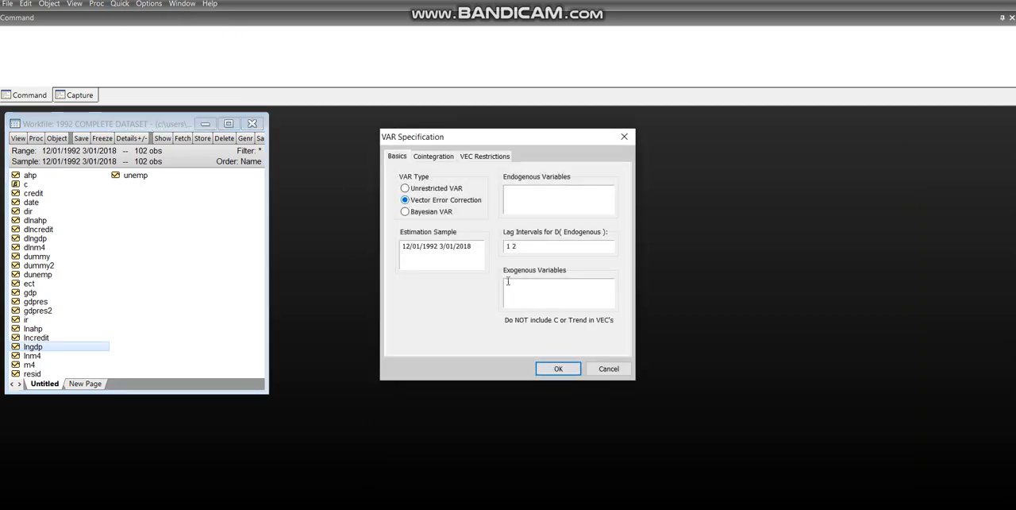
{"action": "left_click", "coordinate": [517, 195]}
{"action": "left_click", "coordinate": [535, 291]}
{"action": "left_click", "coordinate": [603, 369]}
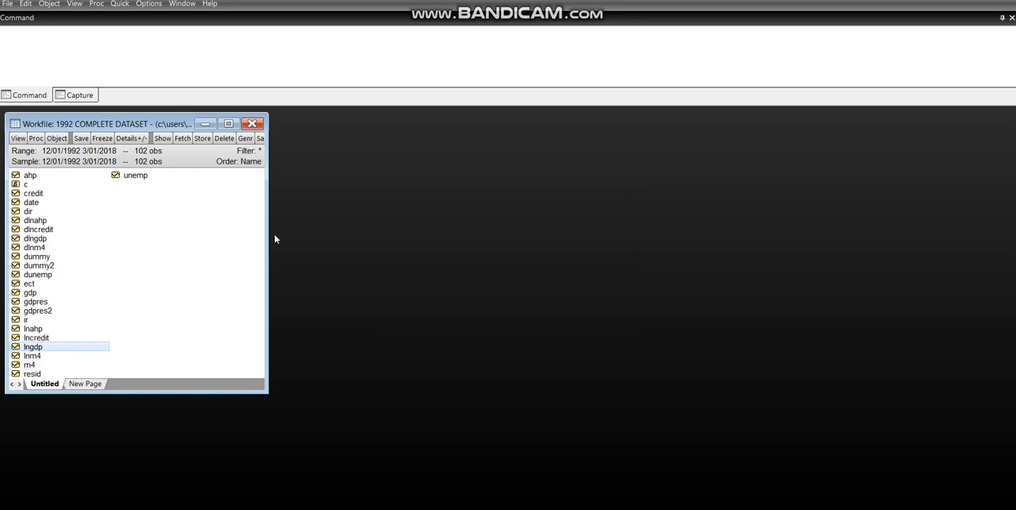
Step: Reopen the lngdp series graph to examine its path over the sample, and close it
{"action": "double_click", "coordinate": [55, 346]}
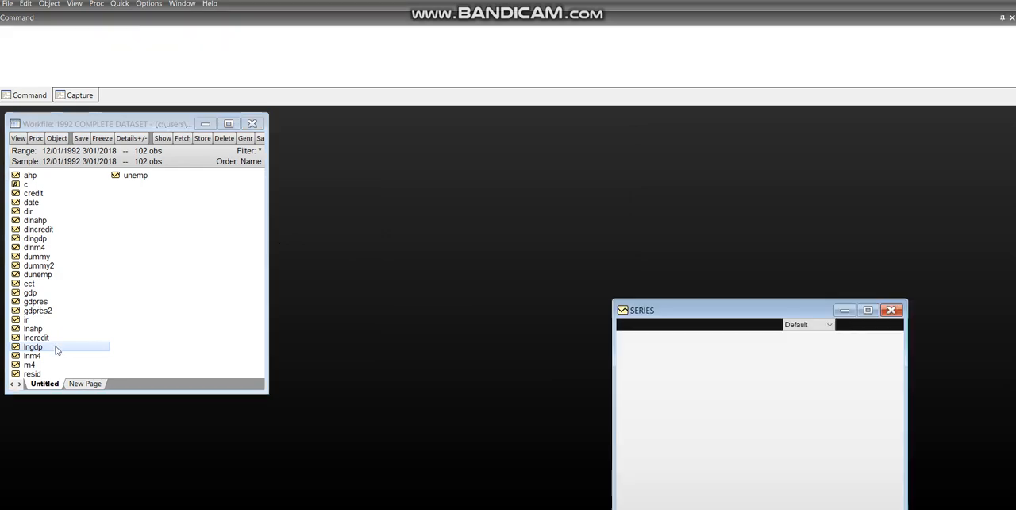
{"action": "left_click_drag", "start_coordinate": [655, 310], "coordinate": [339, 156]}
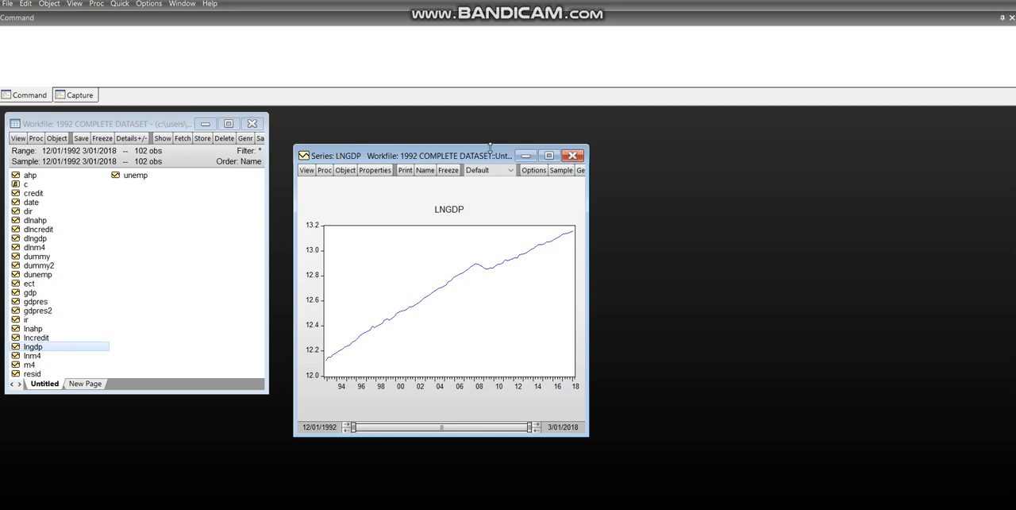
{"action": "left_click", "coordinate": [572, 156]}
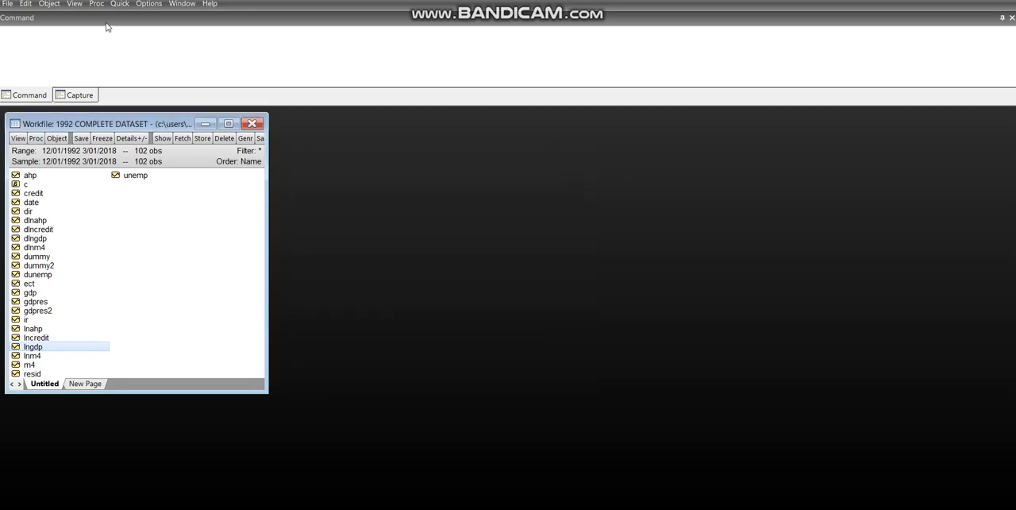
{"action": "left_click", "coordinate": [129, 61]}
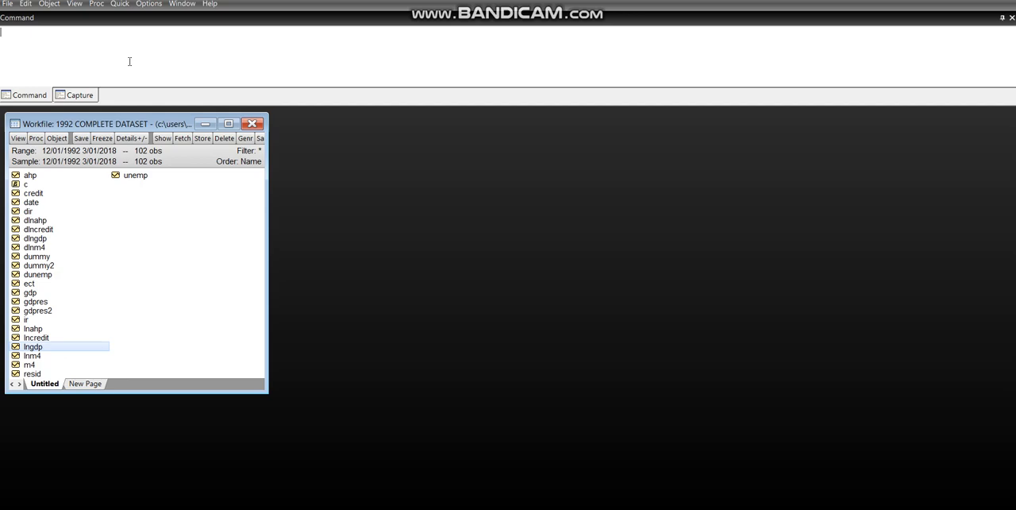
{"action": "double_click", "coordinate": [52, 256]}
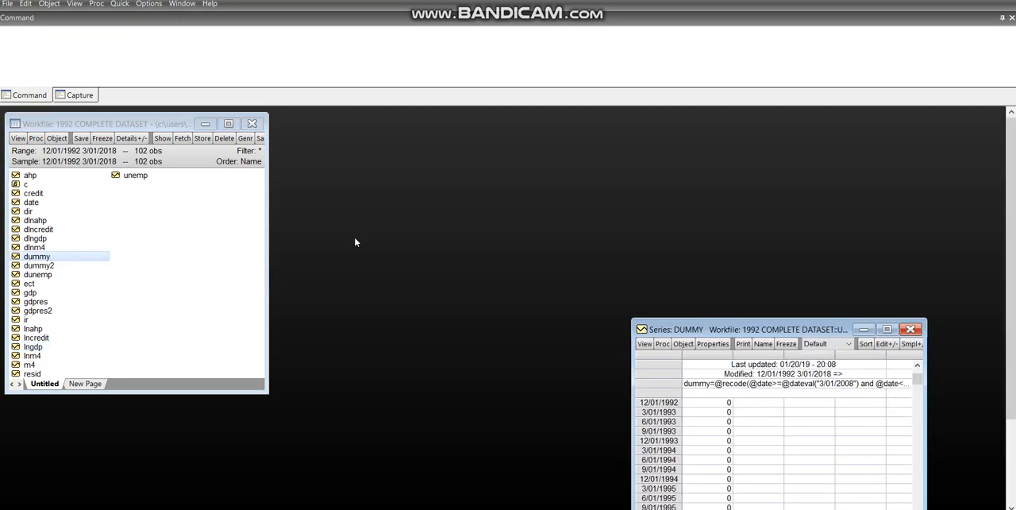
{"action": "left_click_drag", "start_coordinate": [685, 332], "coordinate": [478, 221]}
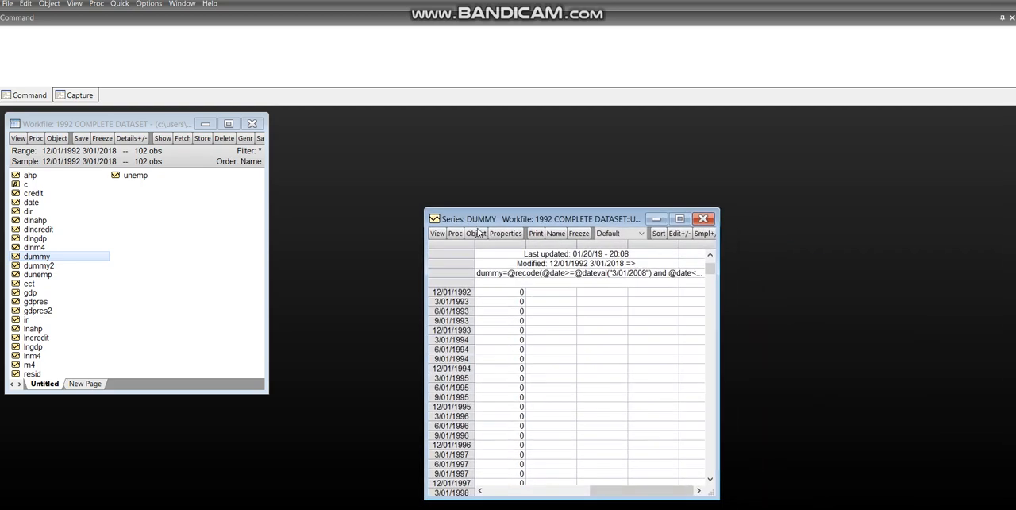
{"action": "left_click", "coordinate": [499, 279]}
{"action": "right_click", "coordinate": [499, 280]}
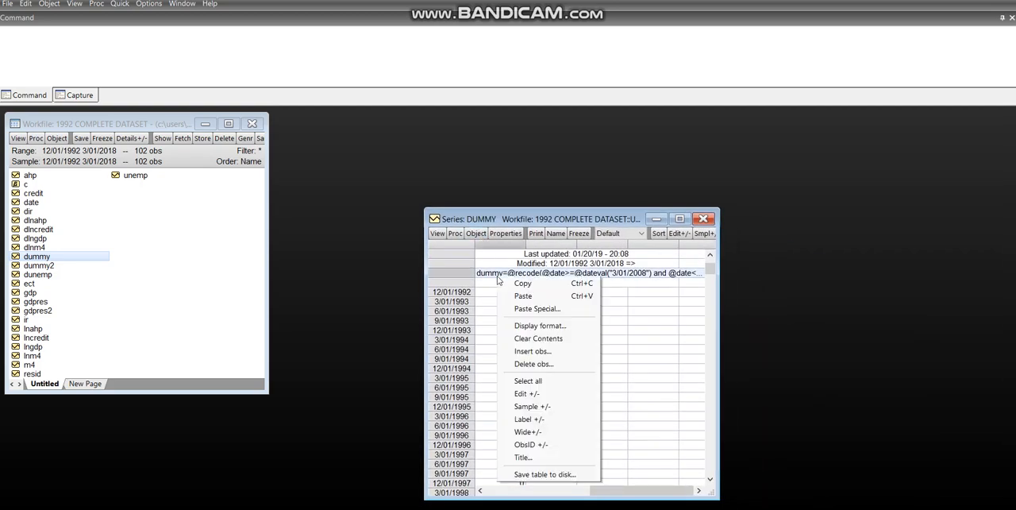
{"action": "left_click", "coordinate": [506, 286]}
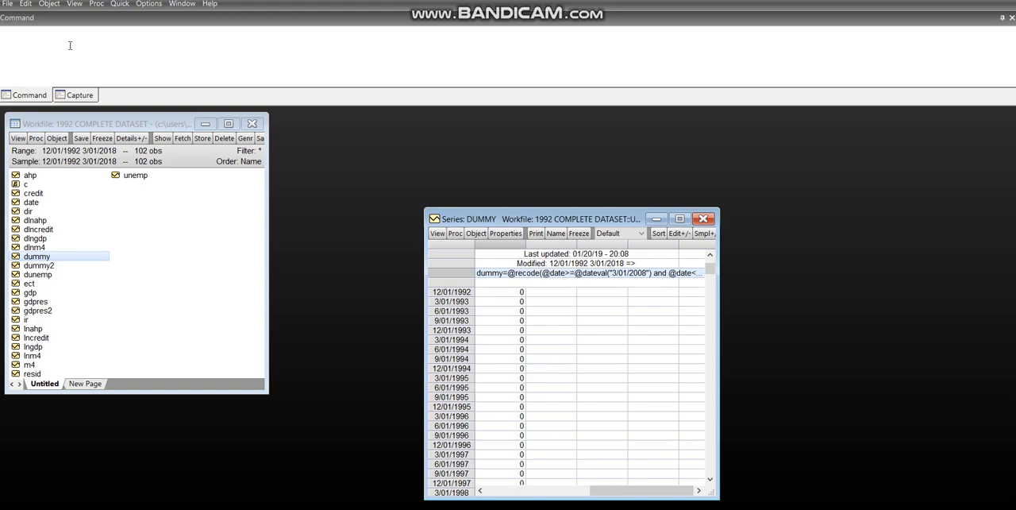
{"action": "left_click", "coordinate": [70, 45]}
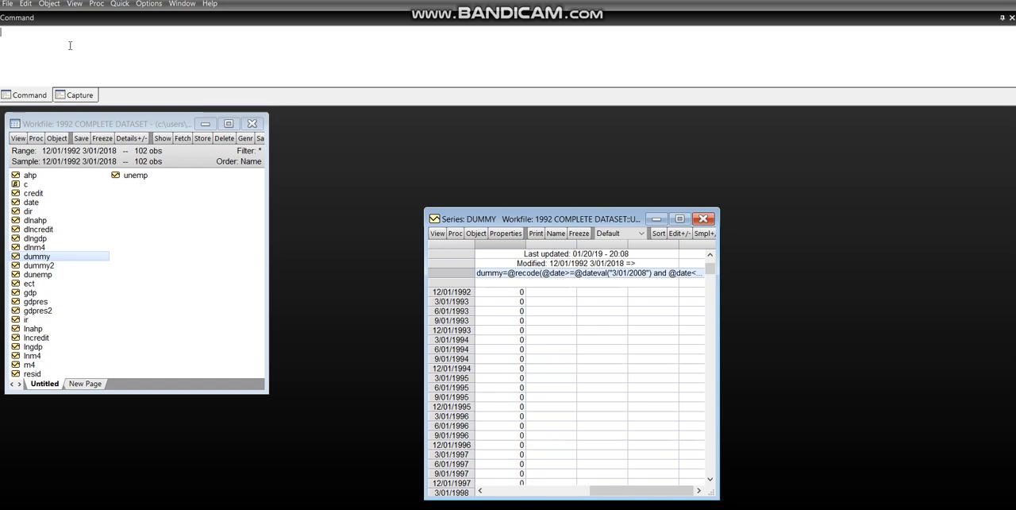
{"action": "type", "text": "series"}
{"action": "right_click", "coordinate": [32, 34]}
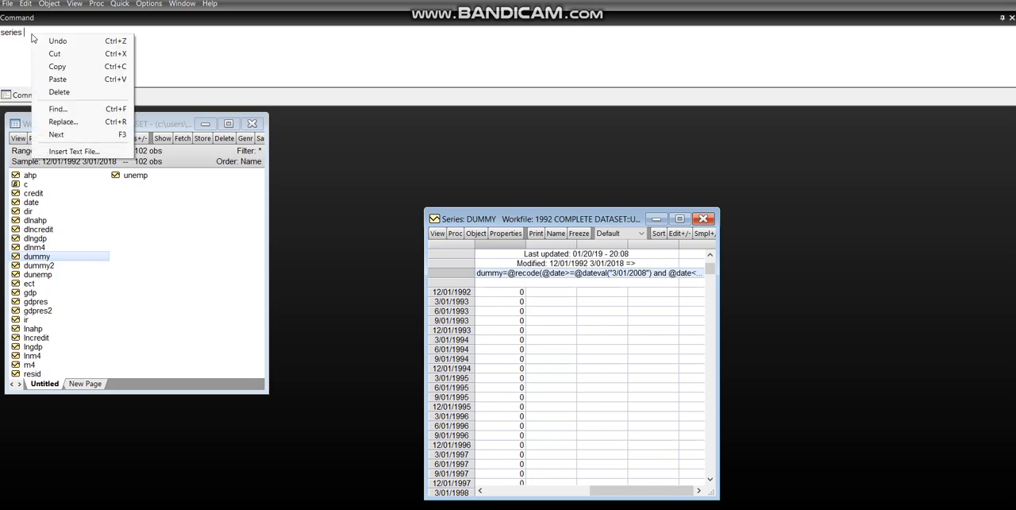
{"action": "left_click", "coordinate": [58, 80]}
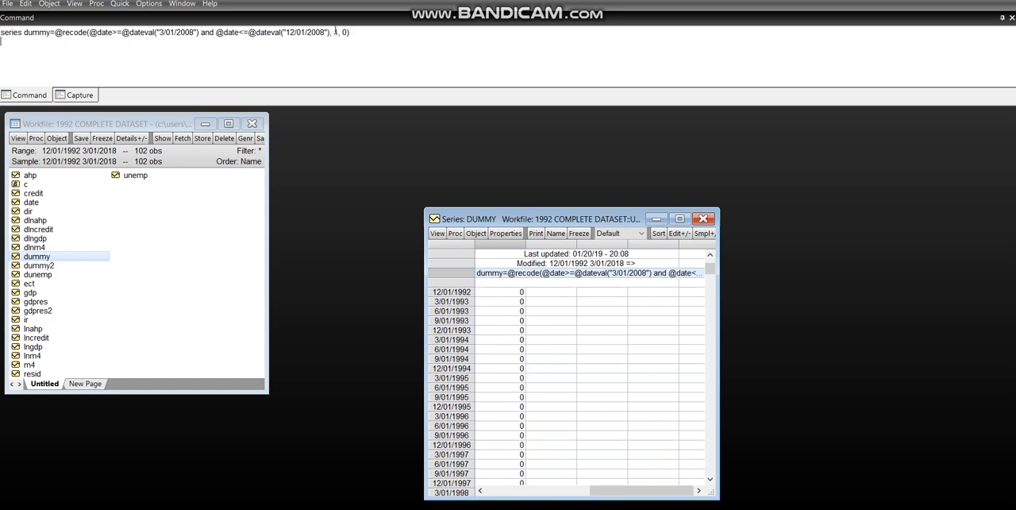
{"action": "type", "text": "1,"}
Step: Examine the lngdp graph around 2008 against the date range in the dummy command, and close the graph
{"action": "double_click", "coordinate": [35, 347]}
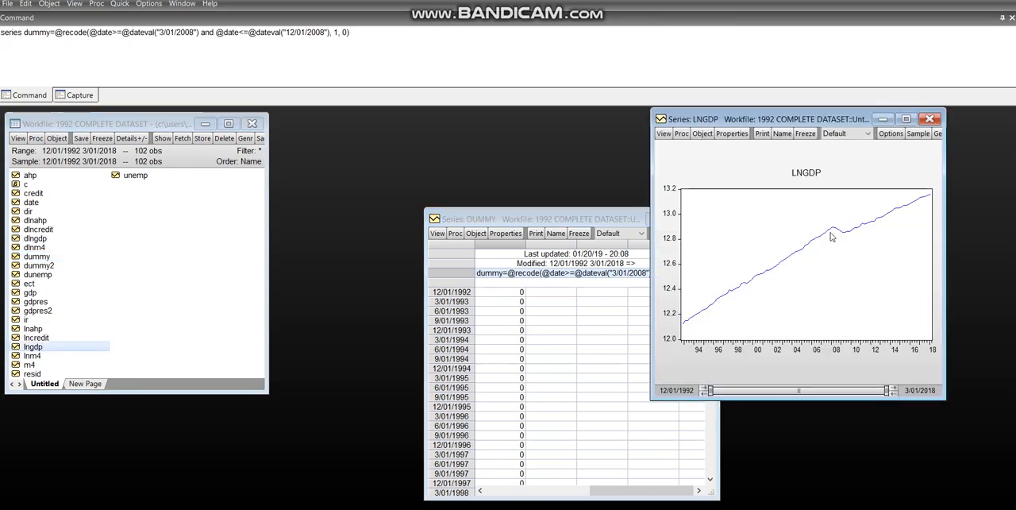
{"action": "mouse_move", "coordinate": [832, 234]}
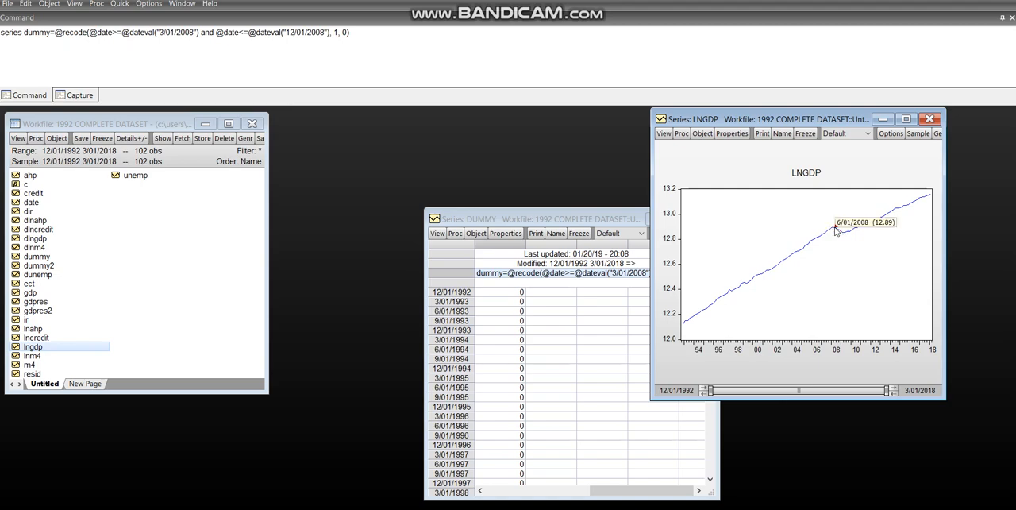
{"action": "left_click", "coordinate": [295, 31]}
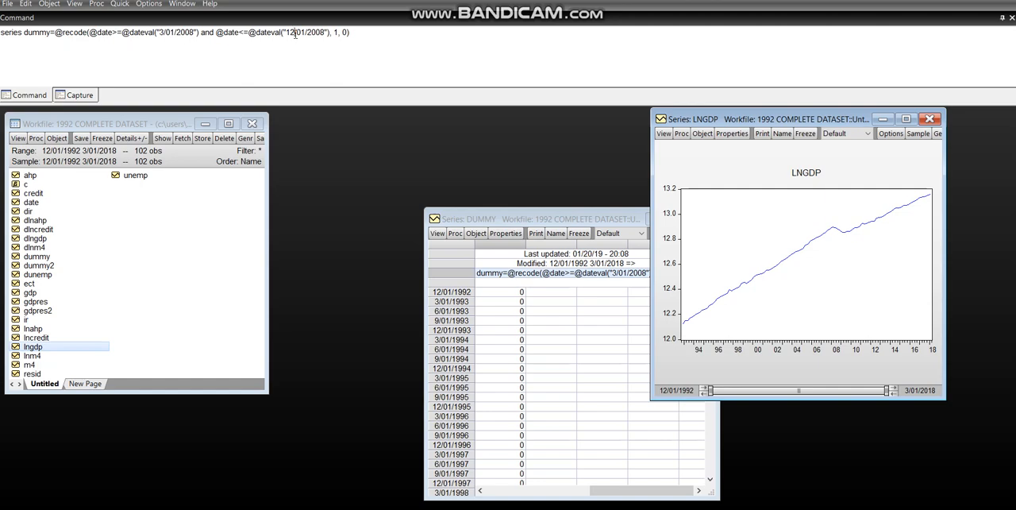
{"action": "left_click", "coordinate": [929, 120]}
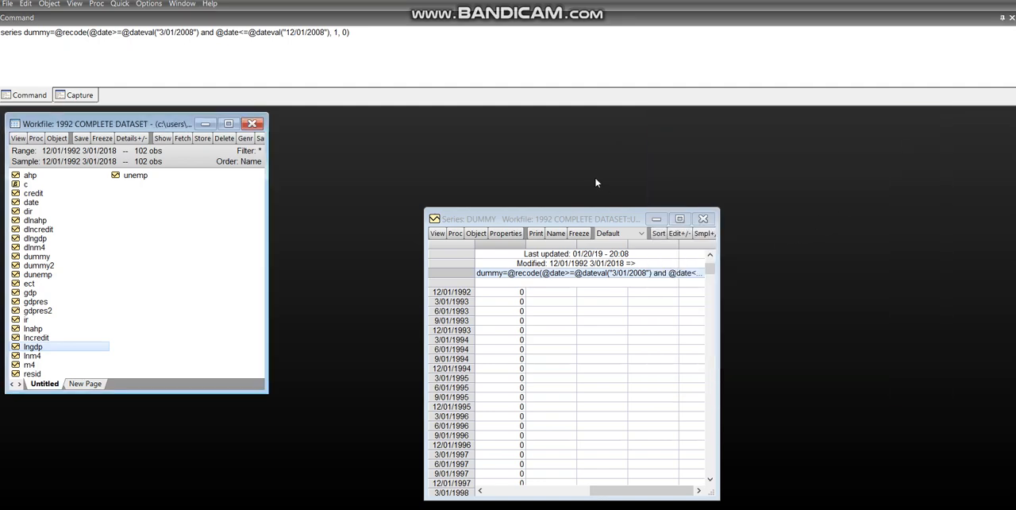
{"action": "left_click", "coordinate": [364, 41]}
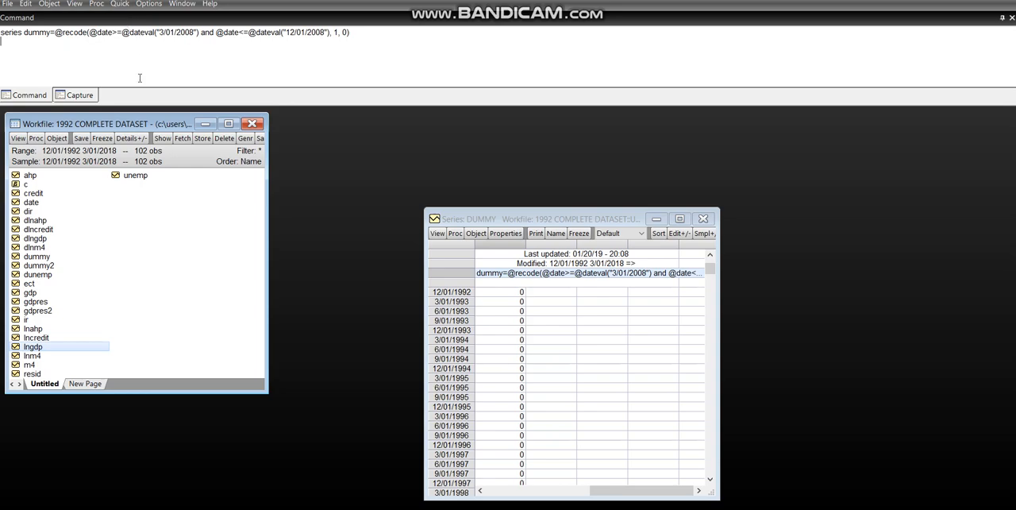
{"action": "left_click", "coordinate": [121, 5]}
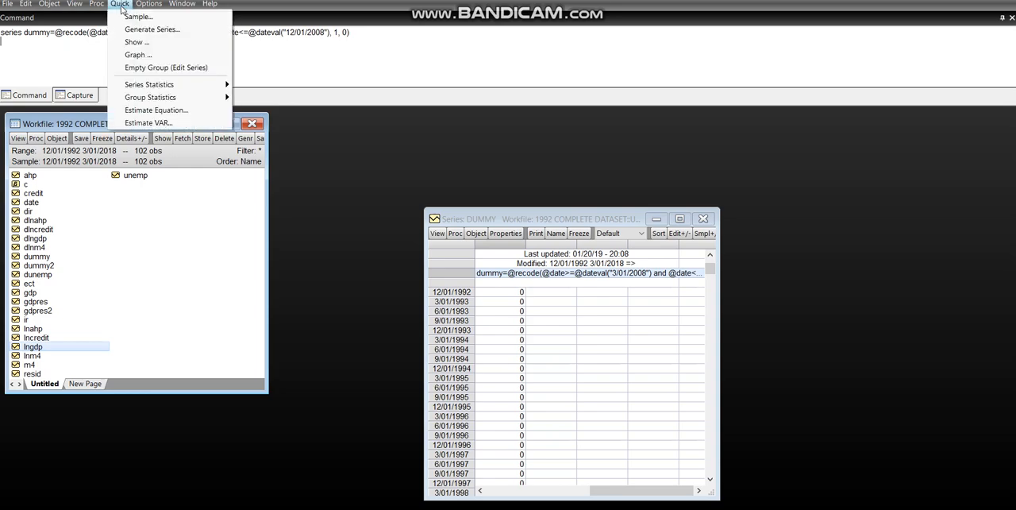
{"action": "left_click", "coordinate": [162, 112]}
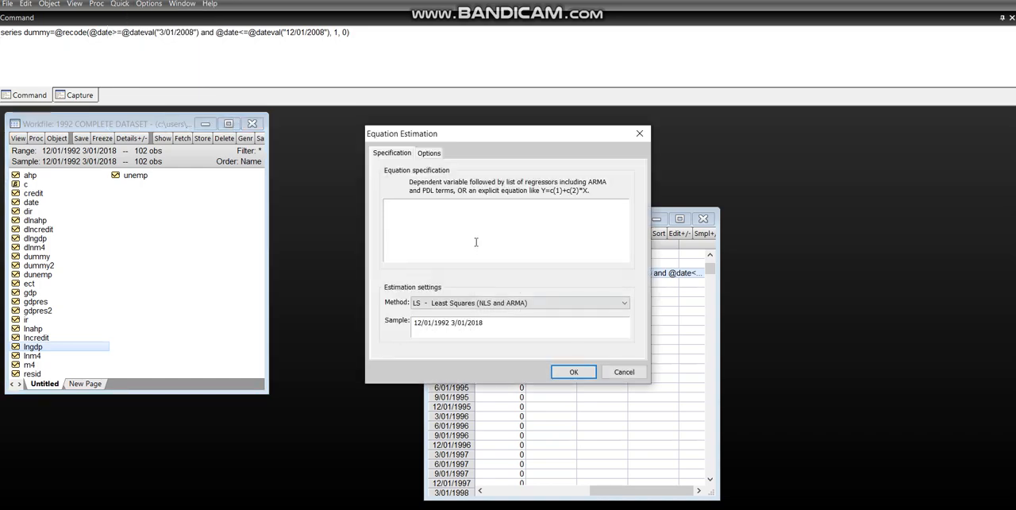
{"action": "type", "text": "lngdp c"}
{"action": "type", "text": "@trend"}
{"action": "left_click_drag", "start_coordinate": [488, 142], "coordinate": [794, 166]}
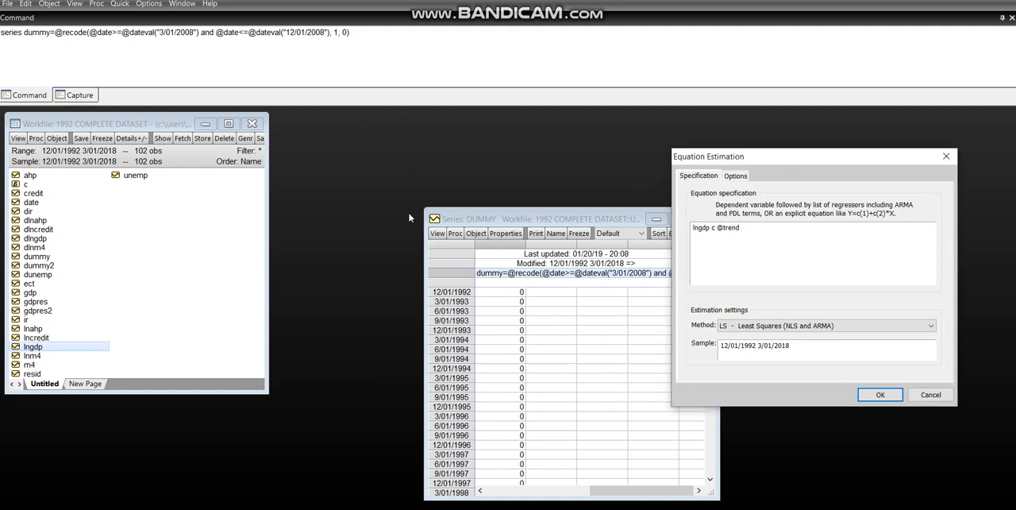
{"action": "left_click_drag", "start_coordinate": [781, 159], "coordinate": [478, 165]}
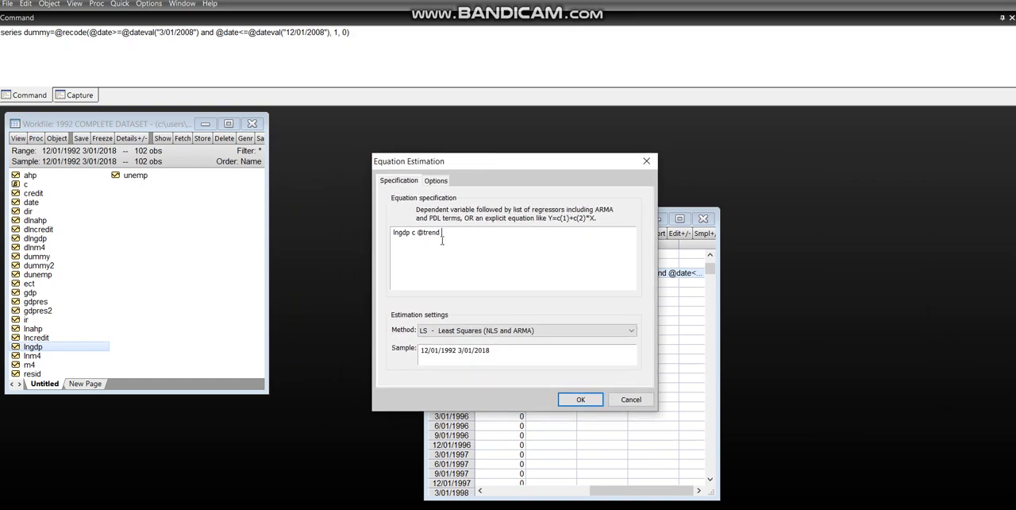
{"action": "type", "text": "dummy"}
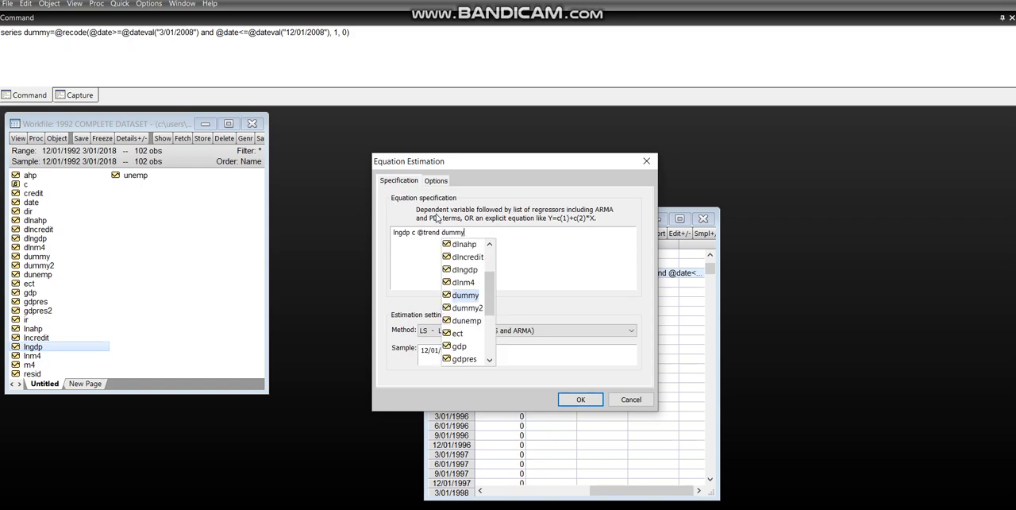
Step: Set the coefficient covariance method to HAC (Newey-West), estimate the equation, and review its output
{"action": "left_click", "coordinate": [434, 181]}
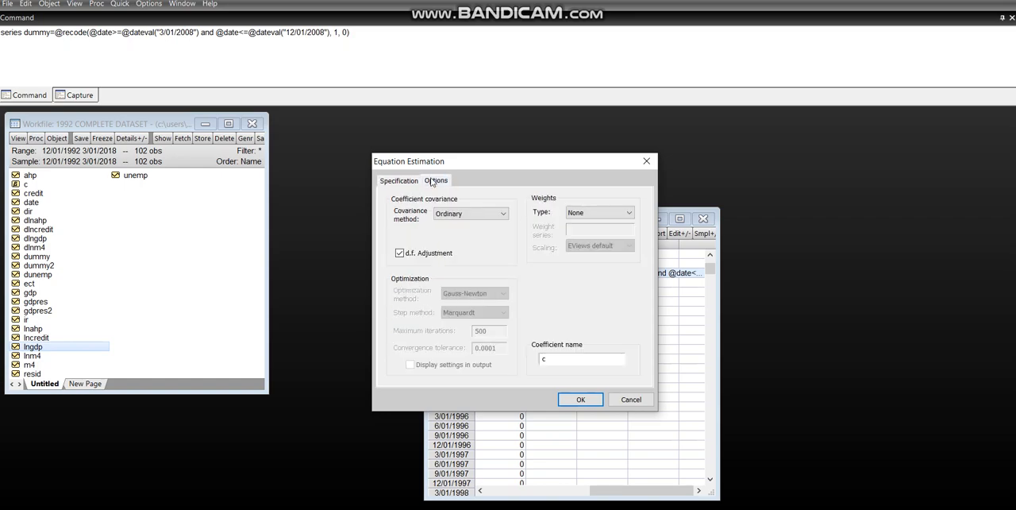
{"action": "left_click", "coordinate": [470, 213]}
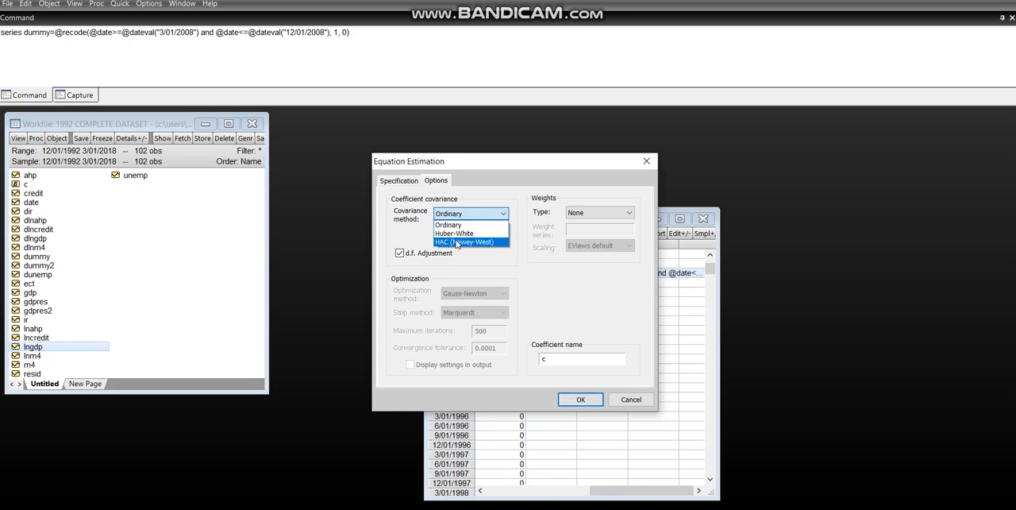
{"action": "left_click", "coordinate": [457, 242]}
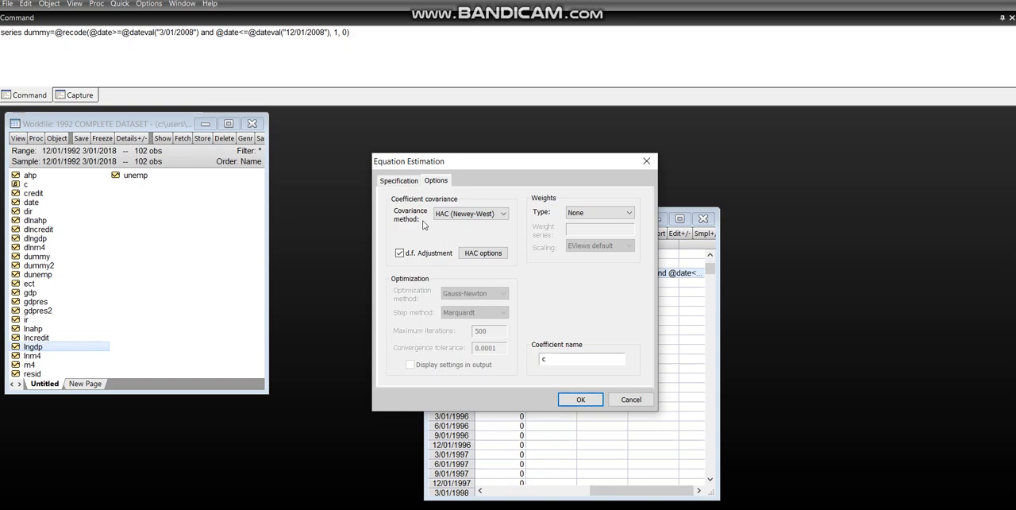
{"action": "left_click", "coordinate": [402, 181]}
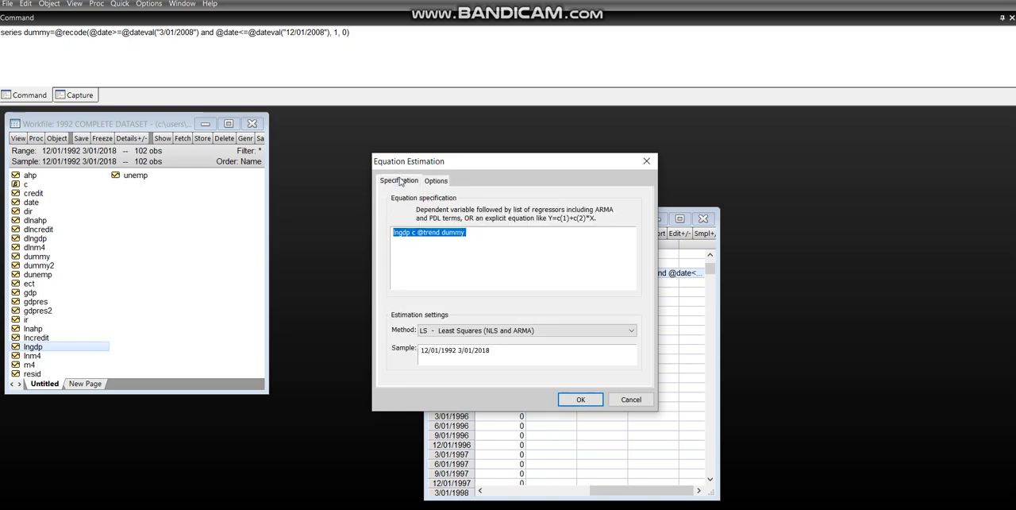
{"action": "left_click", "coordinate": [566, 401]}
{"action": "left_click_drag", "start_coordinate": [702, 140], "coordinate": [396, 162]}
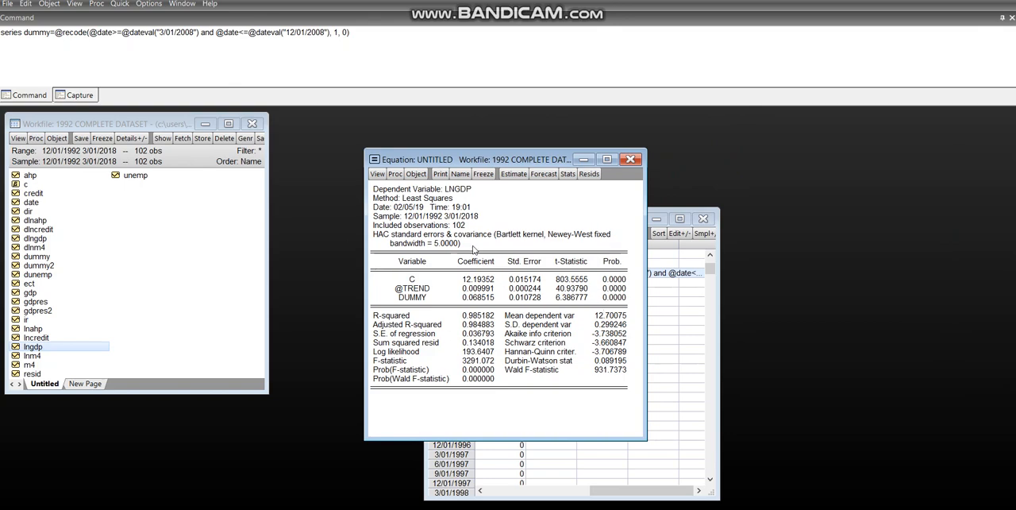
{"action": "mouse_move", "coordinate": [612, 278]}
{"action": "left_mouse_down"}
{"action": "mouse_move", "coordinate": [613, 298]}
{"action": "mouse_move", "coordinate": [614, 281]}
{"action": "left_mouse_up"}
Step: Examine the equation's residual graph in an enlarged window from the sample start through the 2008 break to its end, and discard the untitled equation
{"action": "left_click", "coordinate": [377, 177]}
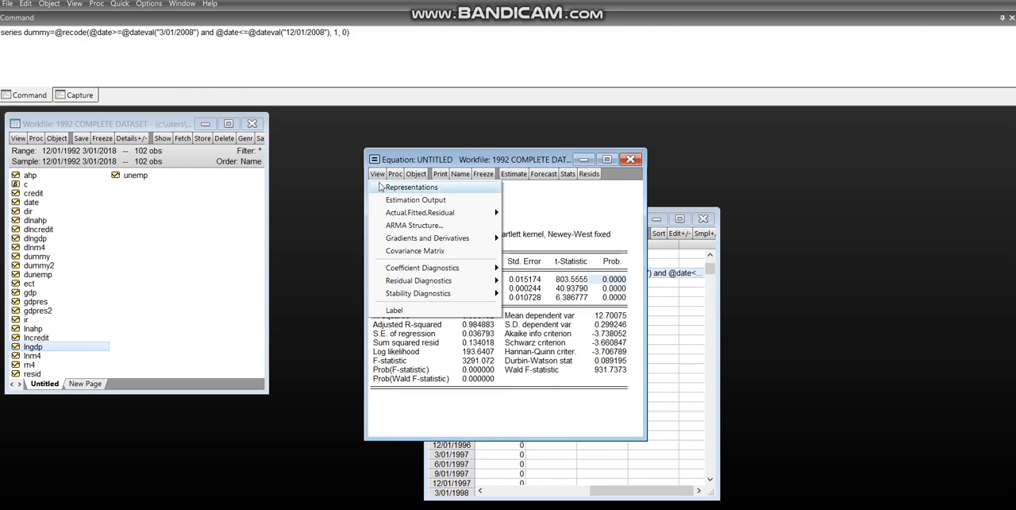
{"action": "mouse_move", "coordinate": [393, 215]}
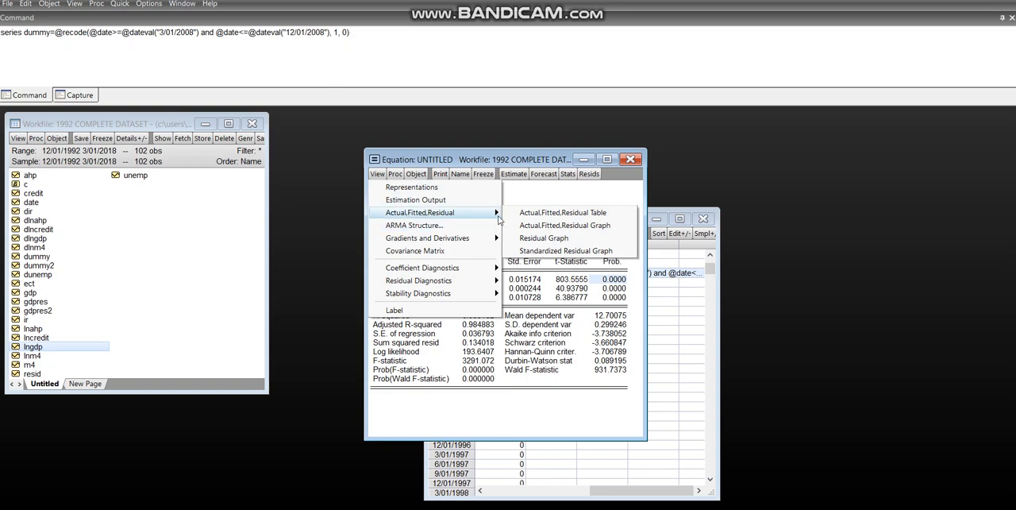
{"action": "left_click", "coordinate": [530, 239]}
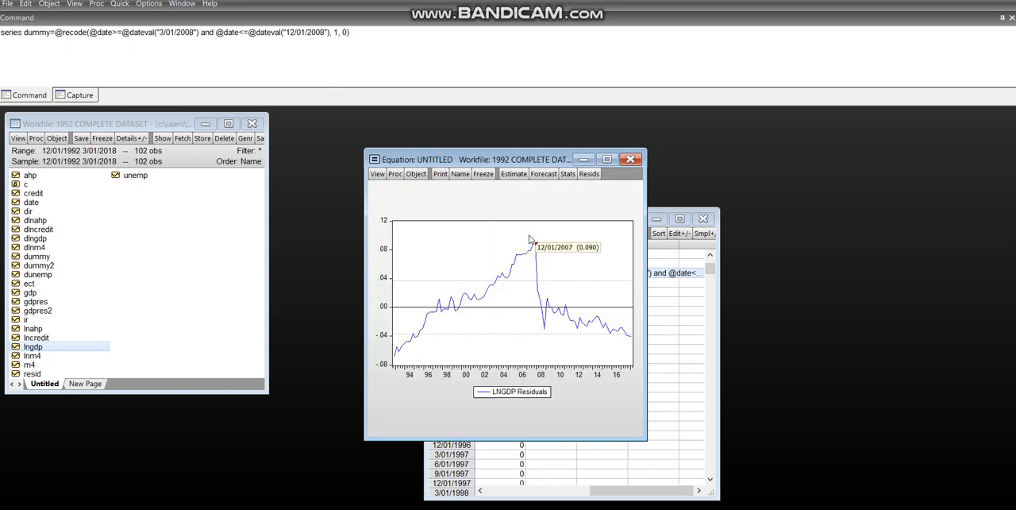
{"action": "left_click_drag", "start_coordinate": [481, 163], "coordinate": [399, 124]}
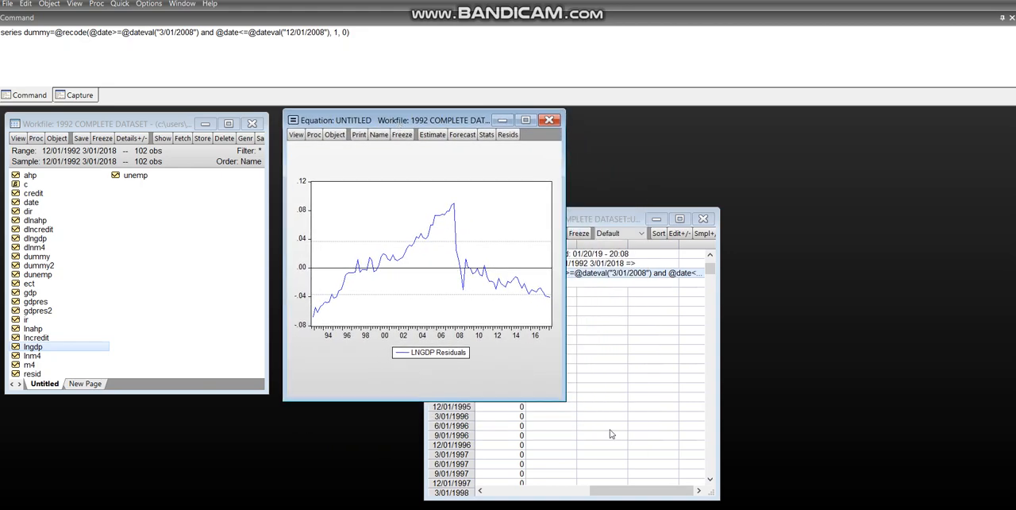
{"action": "left_click_drag", "start_coordinate": [565, 401], "coordinate": [921, 475]}
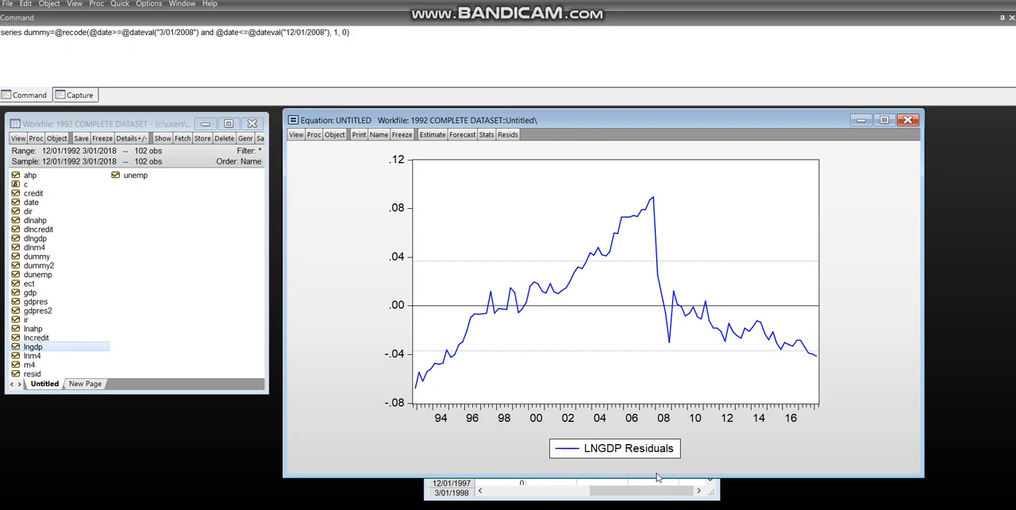
{"action": "mouse_move", "coordinate": [418, 393]}
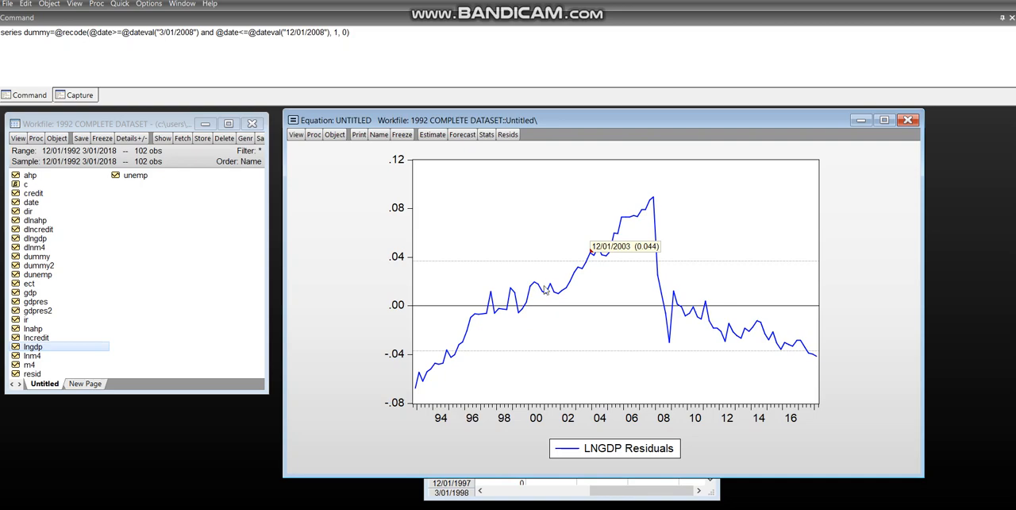
{"action": "mouse_move", "coordinate": [643, 206]}
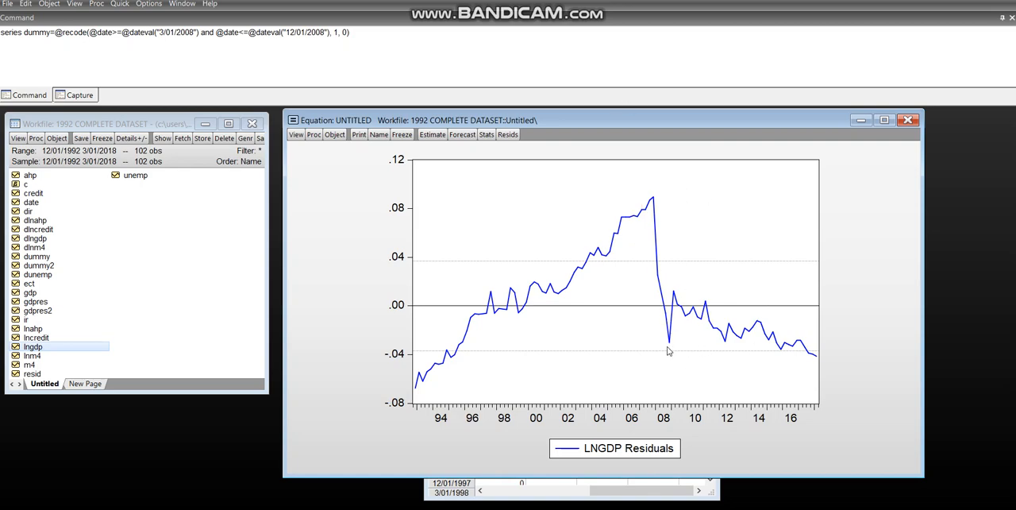
{"action": "mouse_move", "coordinate": [669, 350]}
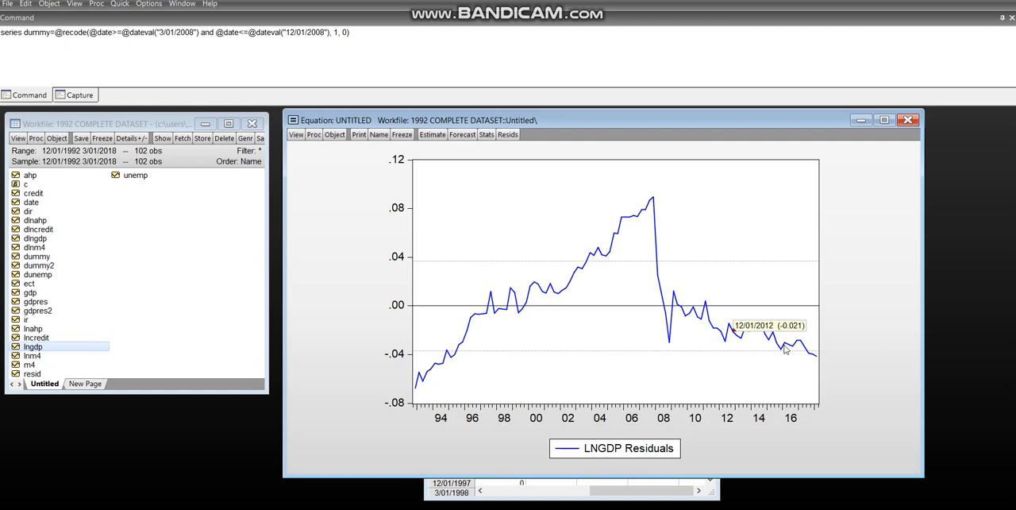
{"action": "mouse_move", "coordinate": [784, 350]}
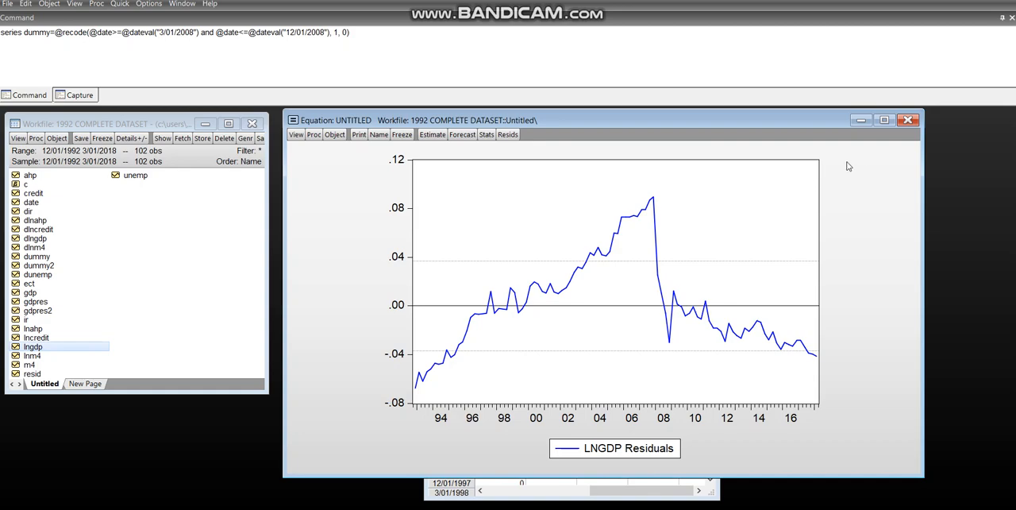
{"action": "left_click", "coordinate": [906, 120]}
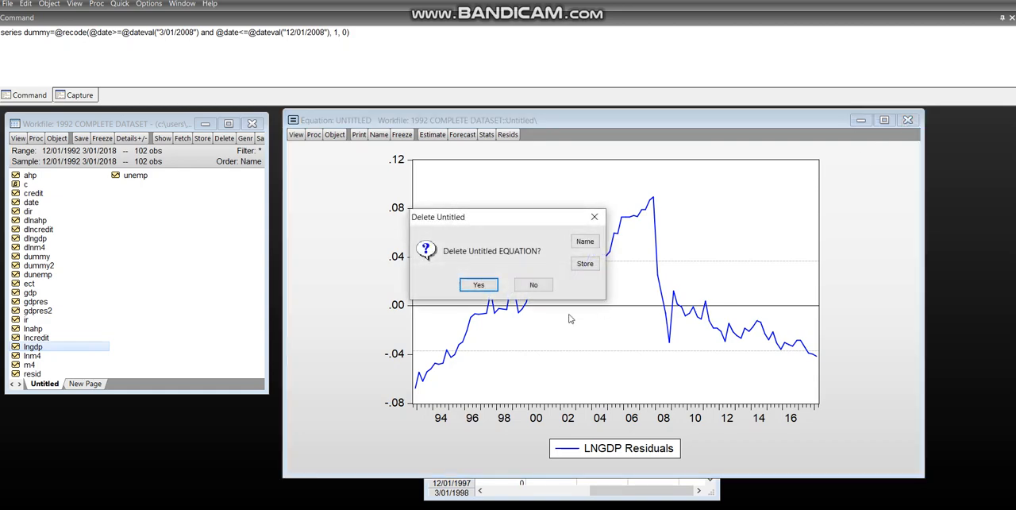
{"action": "left_click", "coordinate": [479, 285]}
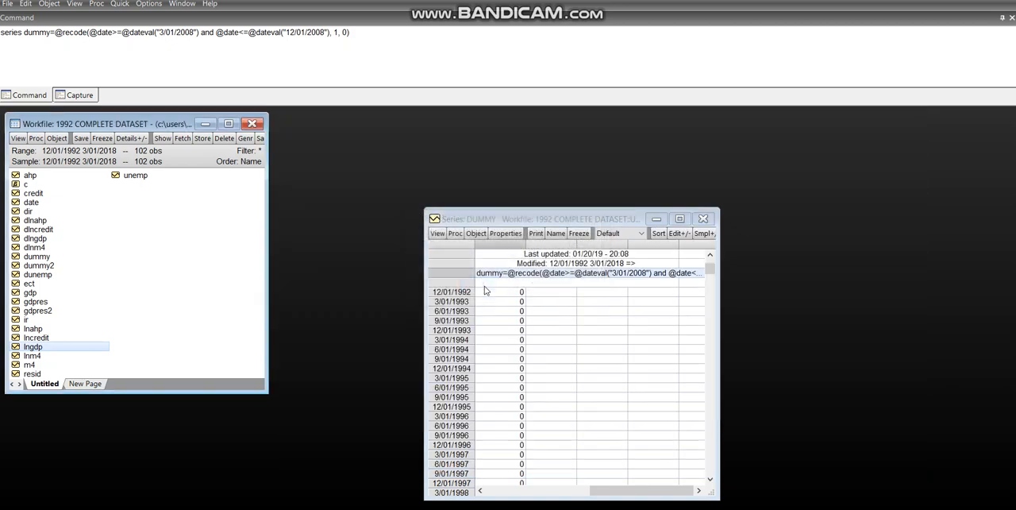
Step: Start a new equation estimation with the method set to BREAKLS - Least Squares with Breakpoints
{"action": "left_click", "coordinate": [116, 4]}
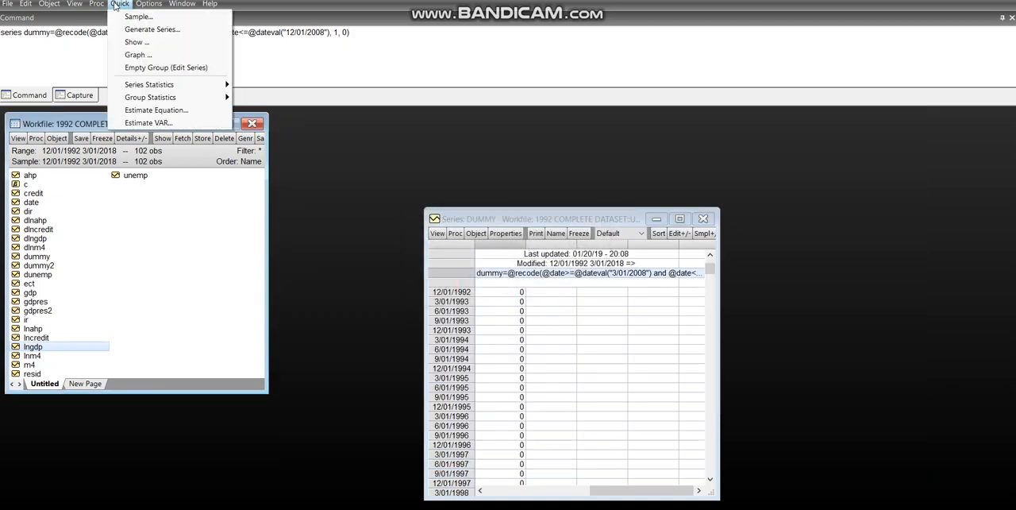
{"action": "left_click", "coordinate": [145, 110]}
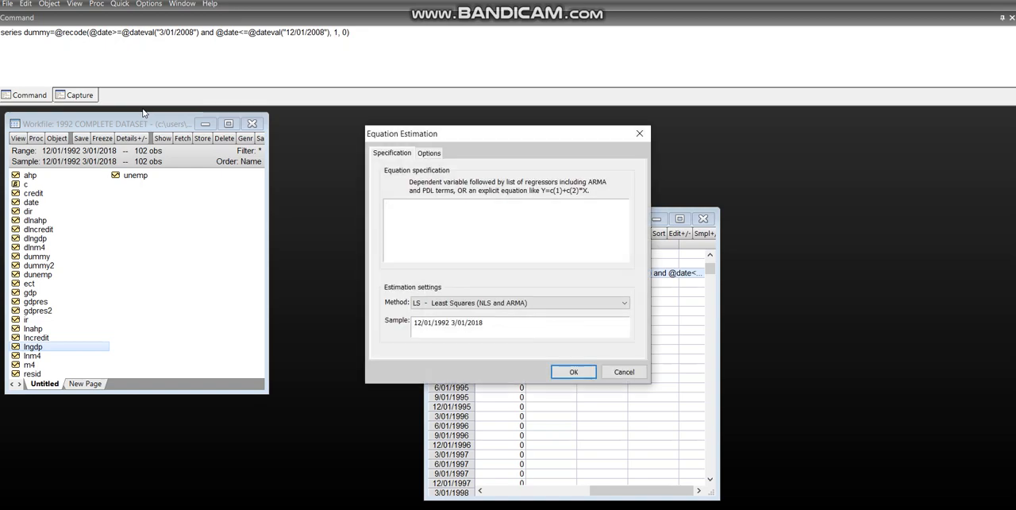
{"action": "left_click", "coordinate": [452, 310]}
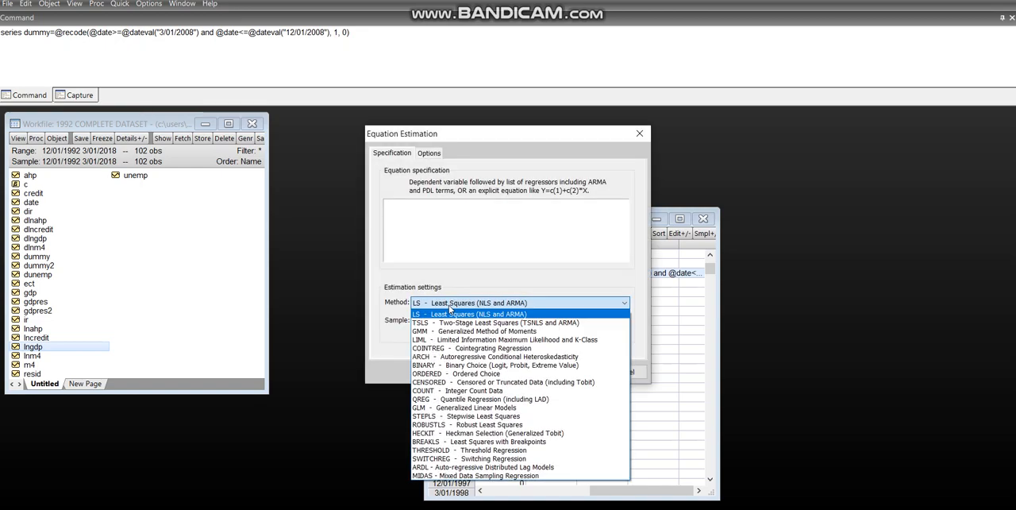
{"action": "left_click", "coordinate": [439, 443]}
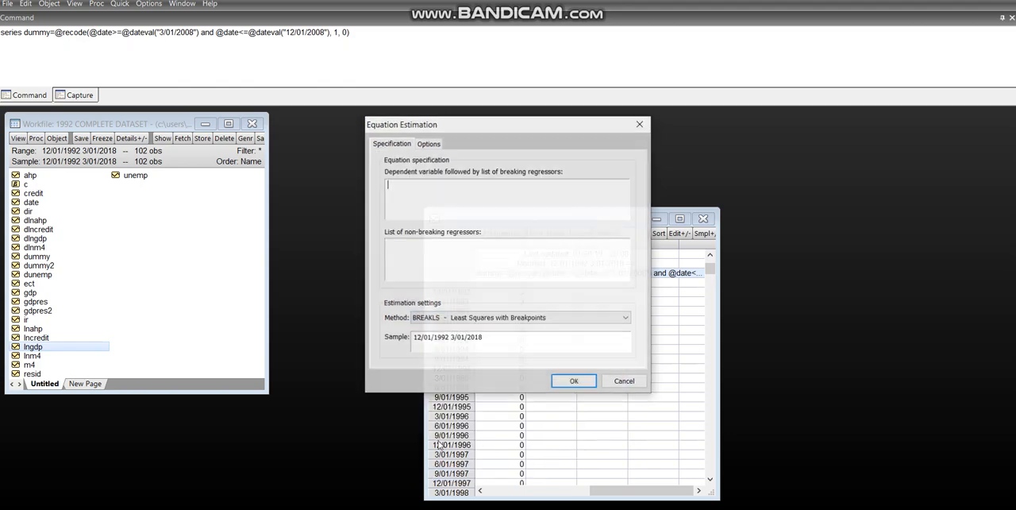